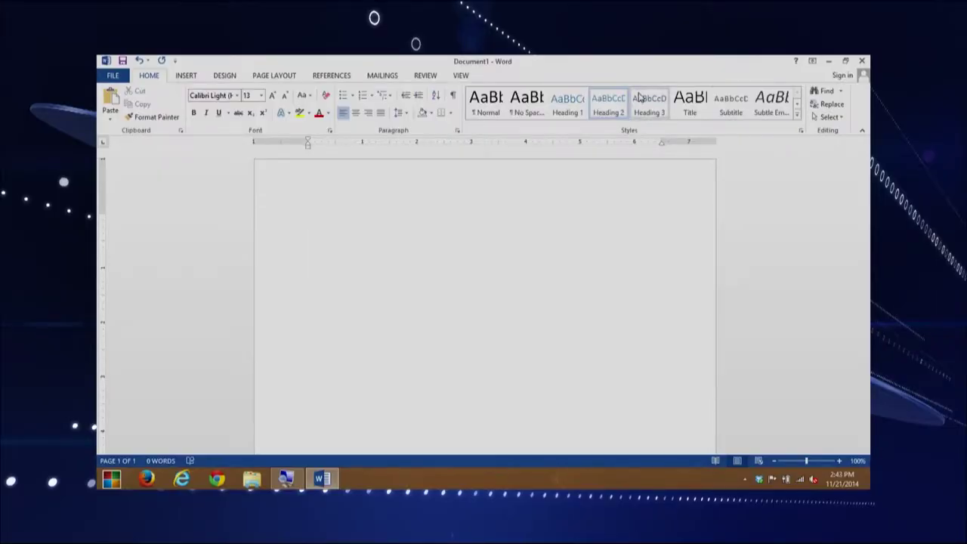
View the blank document's header and footer areas in editing mode, returning to the body text after each
double_click(597, 171)
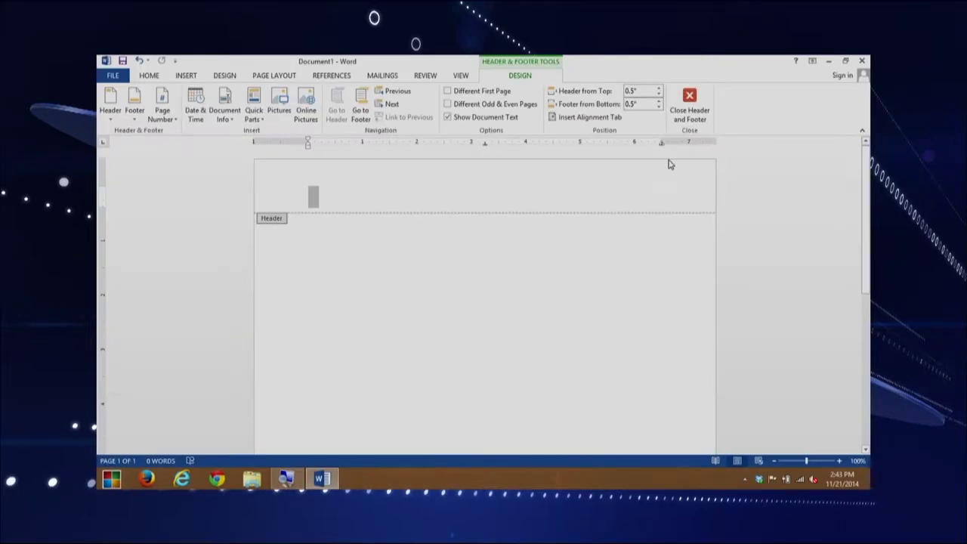
left_click(690, 114)
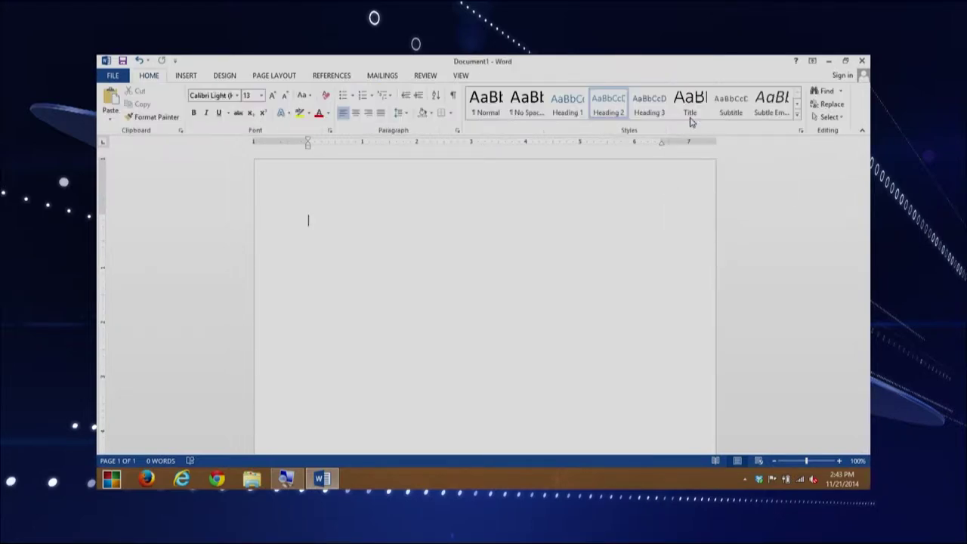
left_click_drag(868, 240, 846, 400)
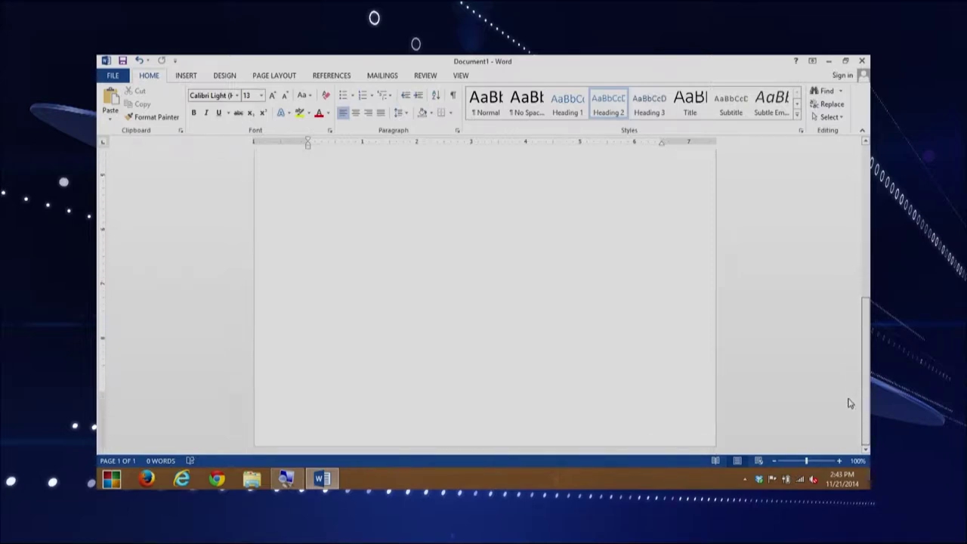
double_click(694, 410)
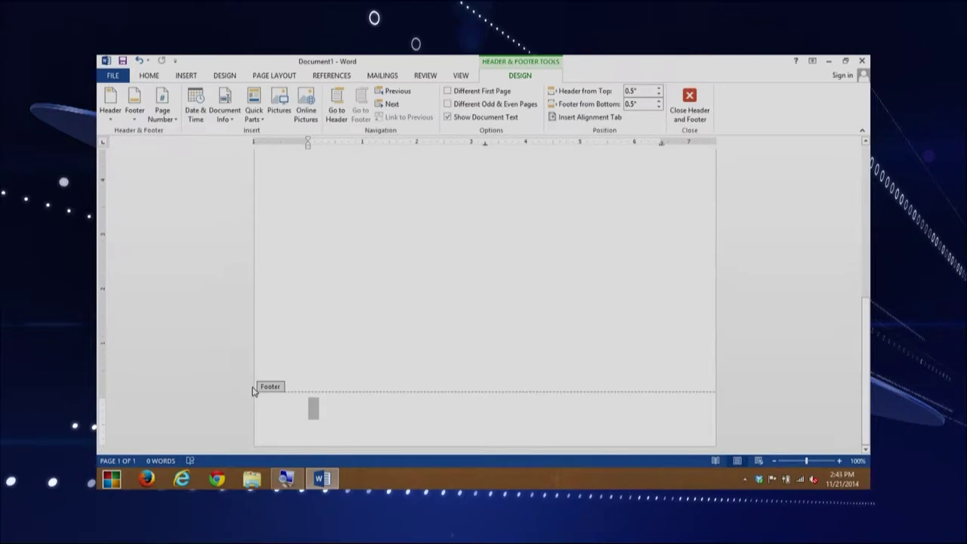
double_click(477, 305)
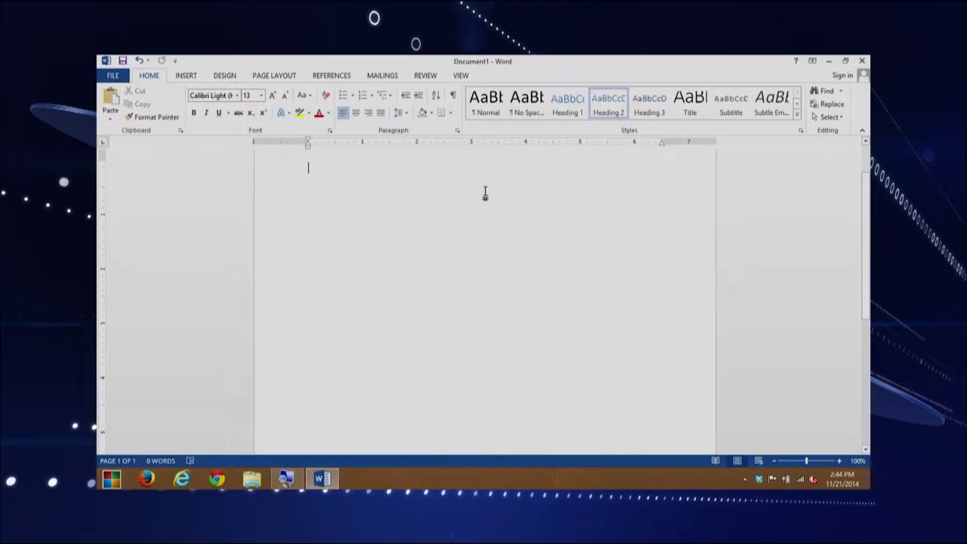
Open the page header for editing and insert the built-in Ion (Light) header
key("ctrl+e")
double_click(479, 150)
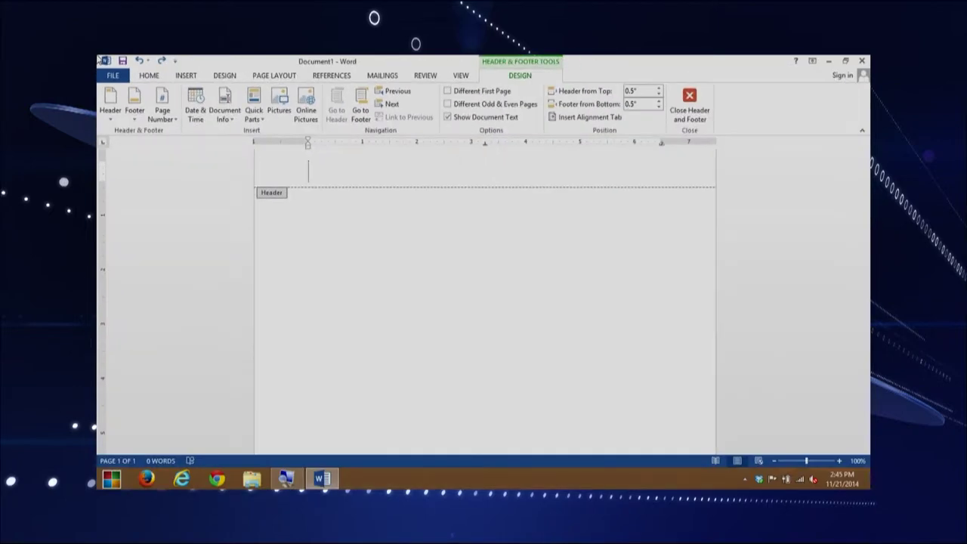
left_click(110, 113)
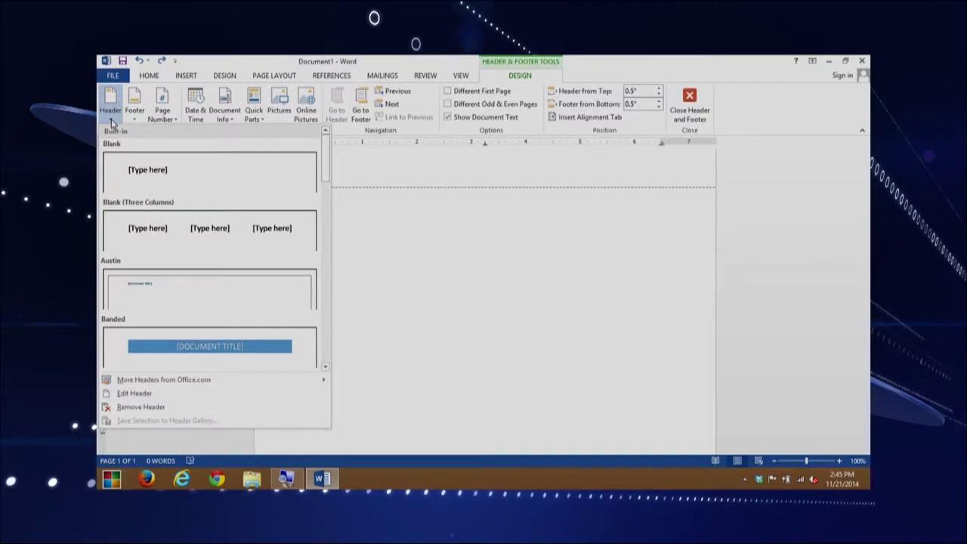
left_click_drag(324, 175, 317, 263)
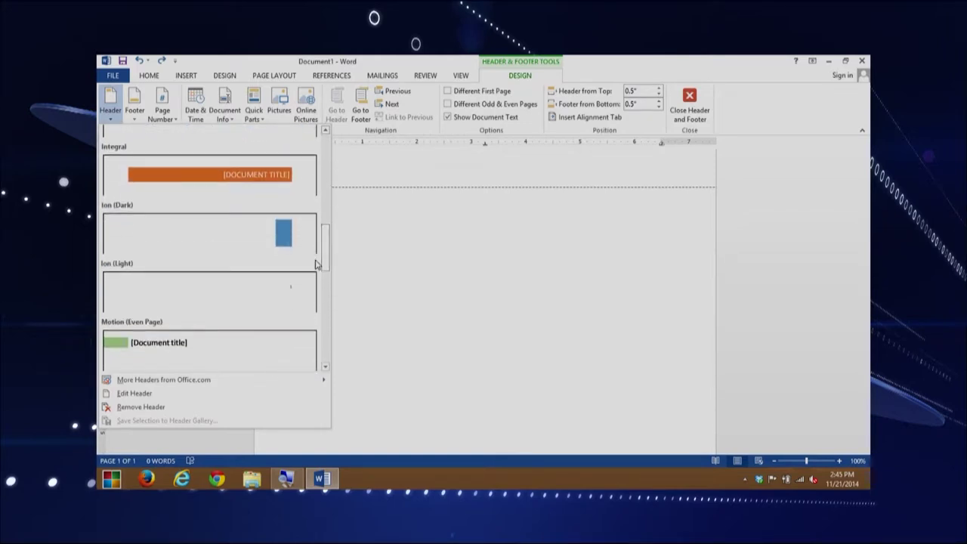
left_click(208, 309)
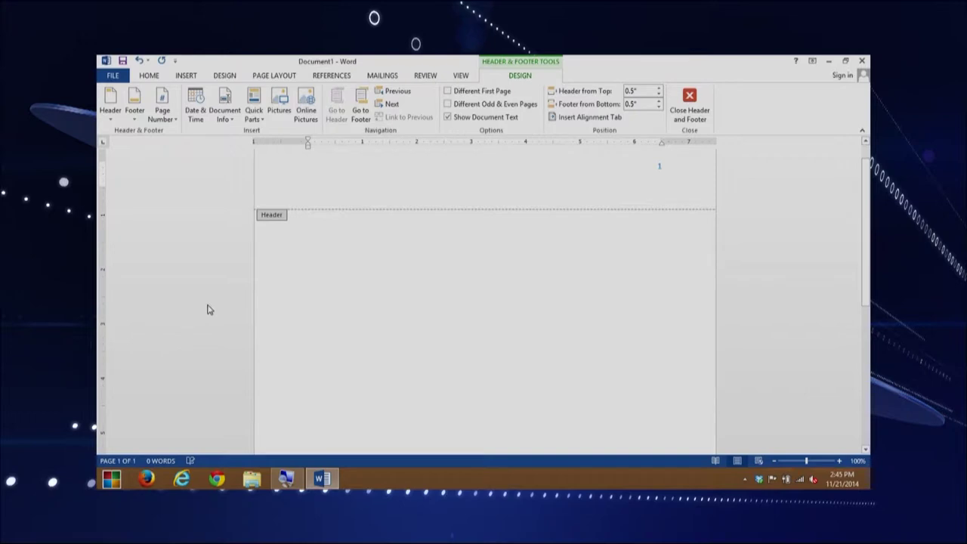
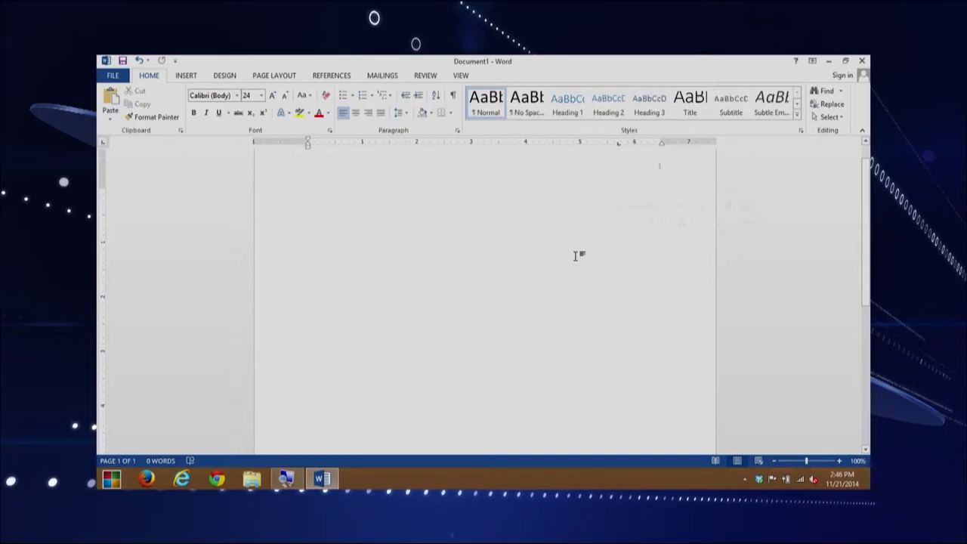
Insert a page break to add a second page and check the header page number on both pages
key("ctrl+Return")
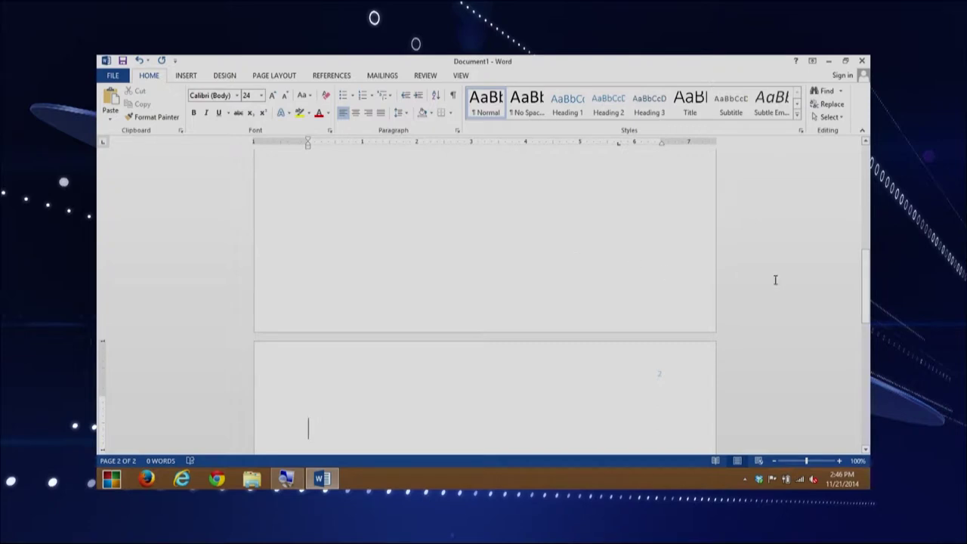
left_click_drag(868, 302, 869, 318)
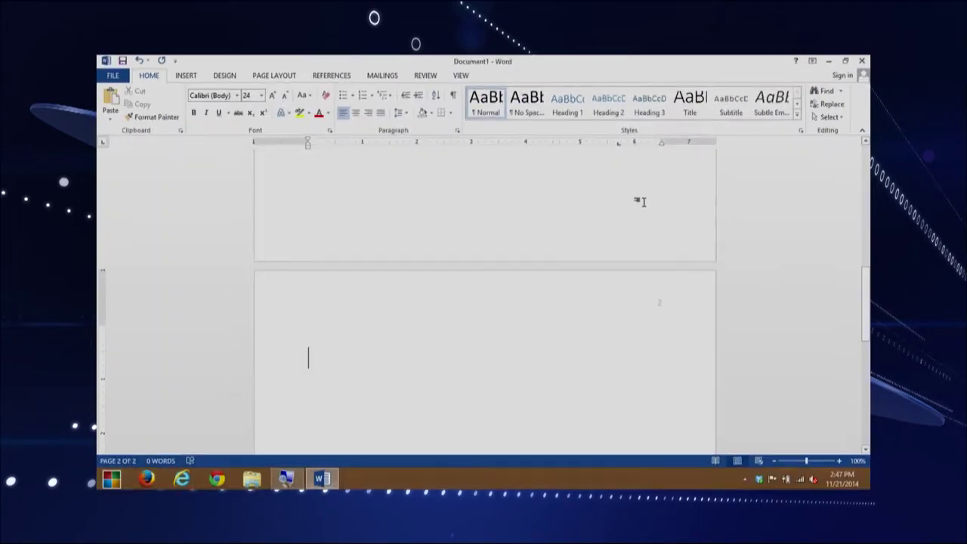
left_click_drag(866, 279, 865, 155)
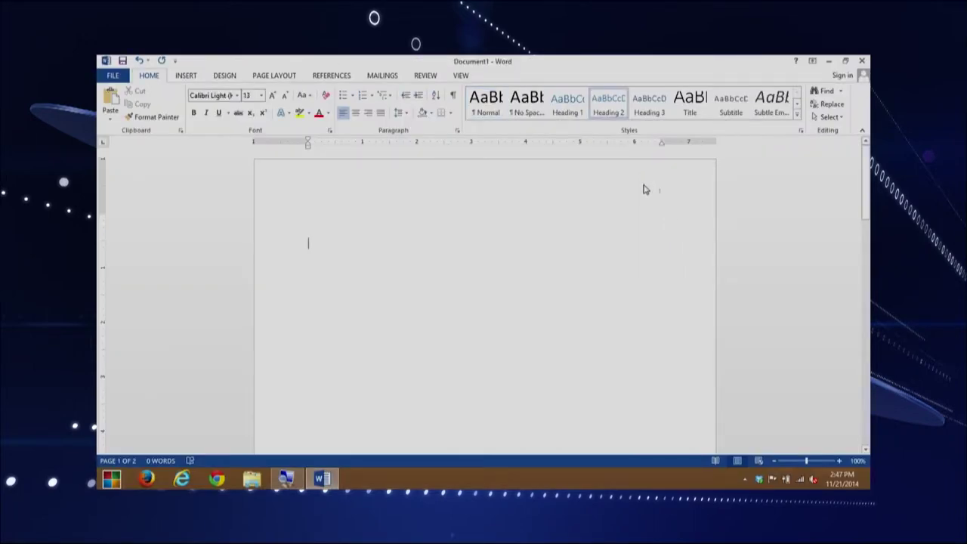
Enable Different First Page for the header, close header editing and check the second page's header
double_click(644, 185)
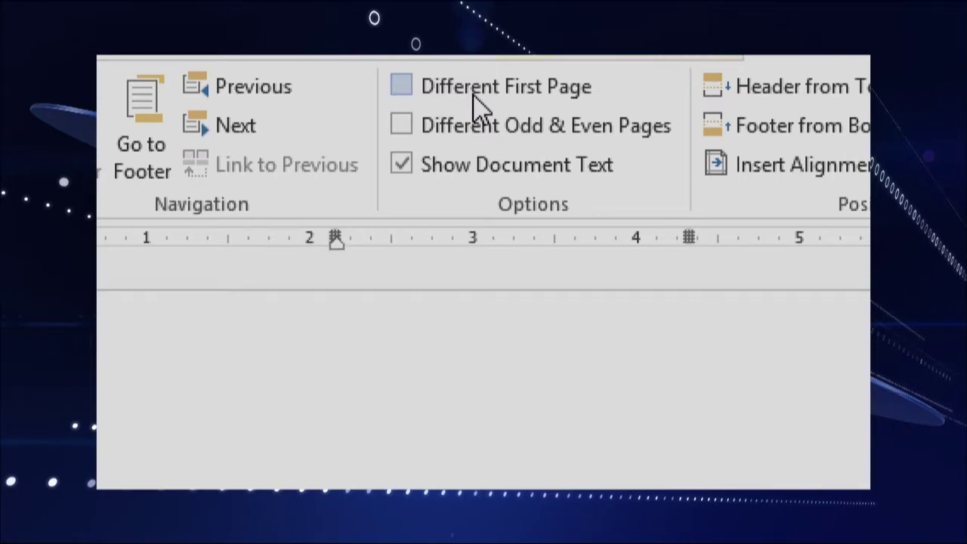
left_click(402, 88)
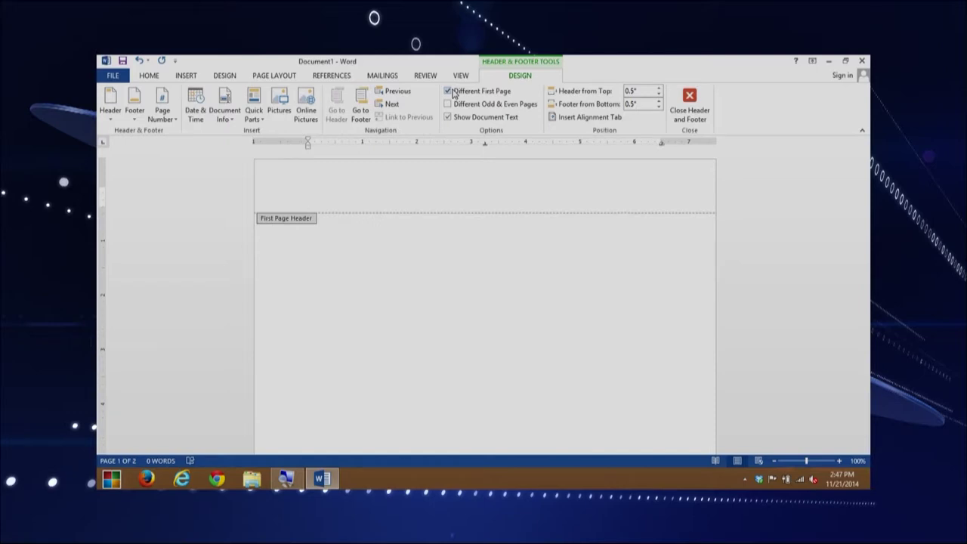
left_click(689, 97)
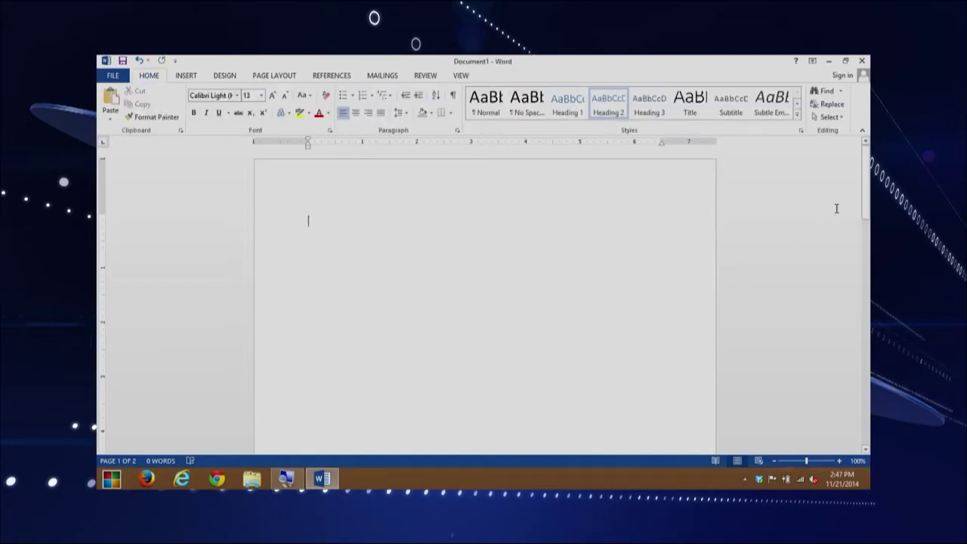
left_click_drag(865, 200, 868, 237)
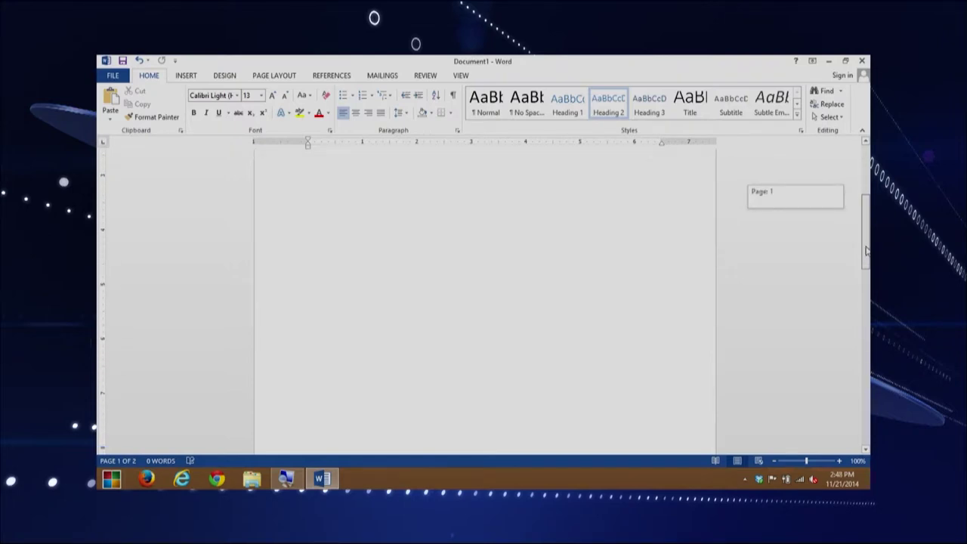
left_click(865, 307)
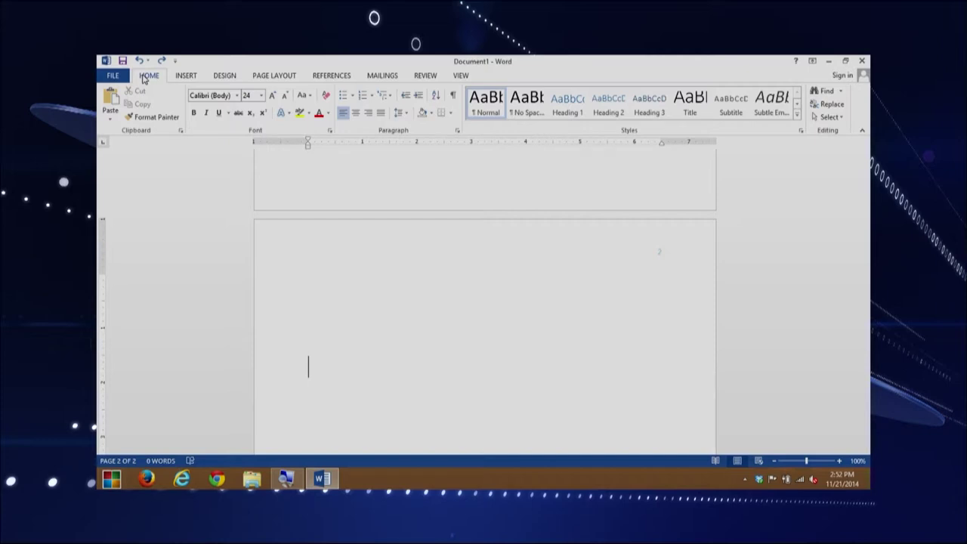
Insert the built-in Austin footer on the second page
left_click(184, 78)
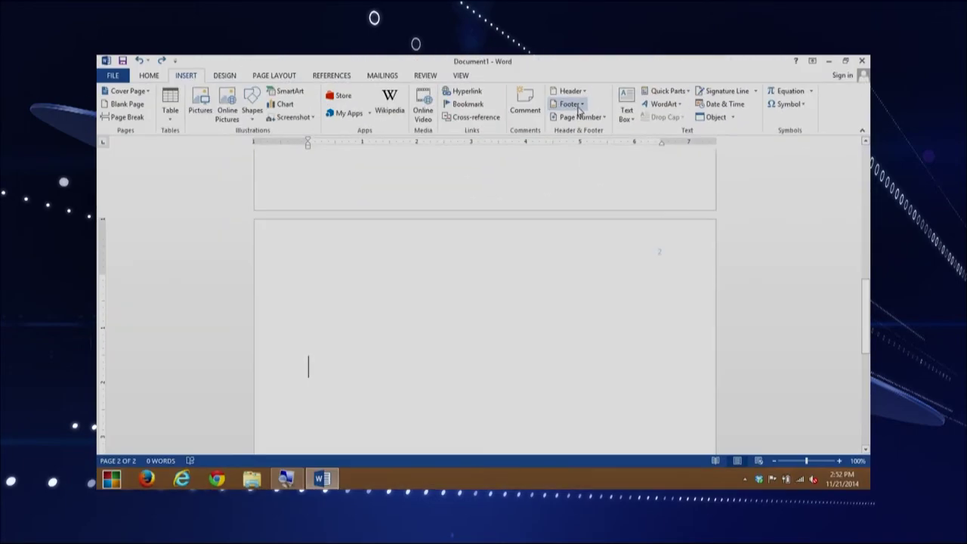
left_click(579, 111)
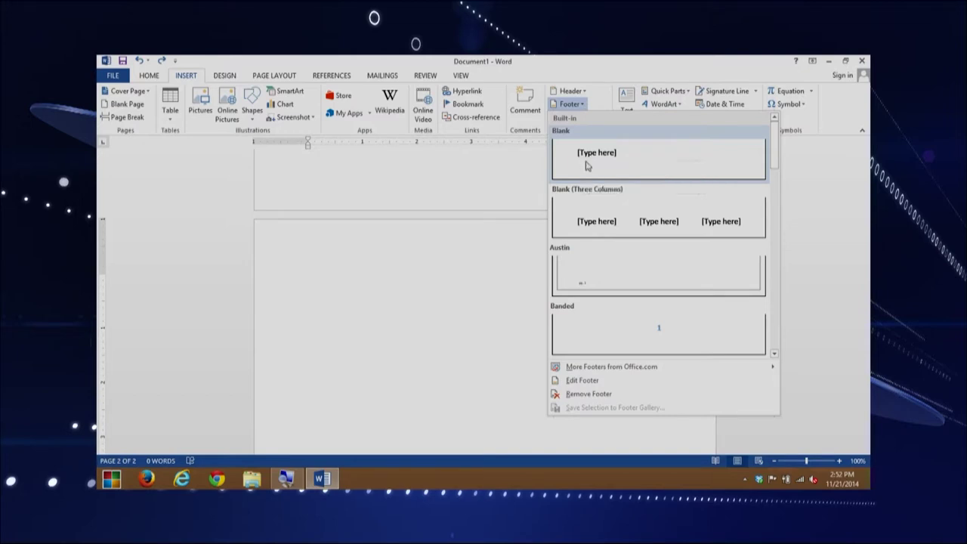
left_click(595, 276)
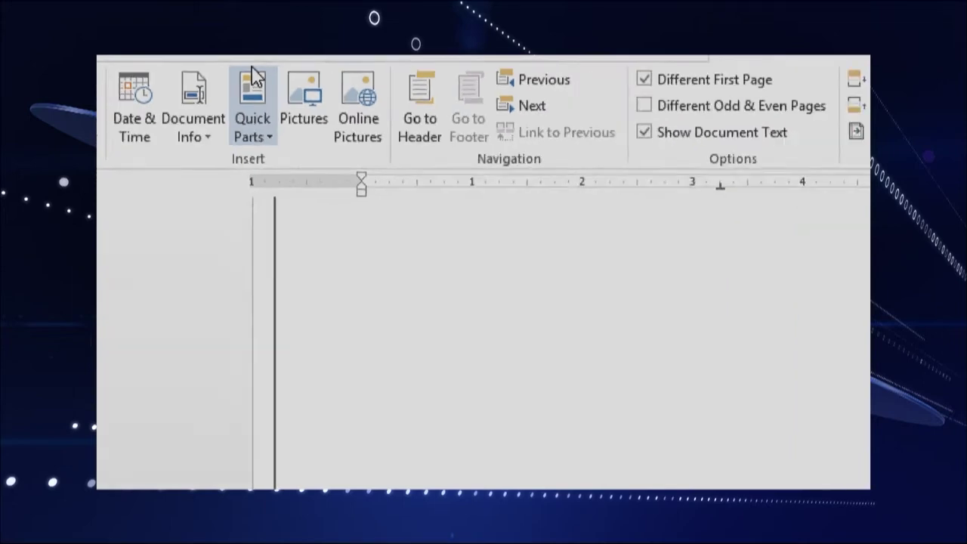
Insert the Title document property from Quick Parts before the page number in the footer
left_click(254, 138)
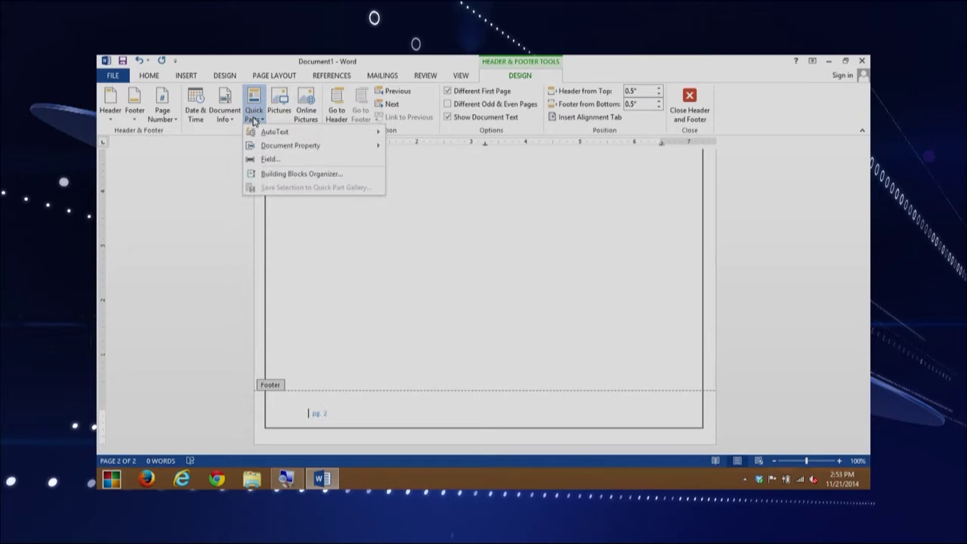
mouse_move(272, 135)
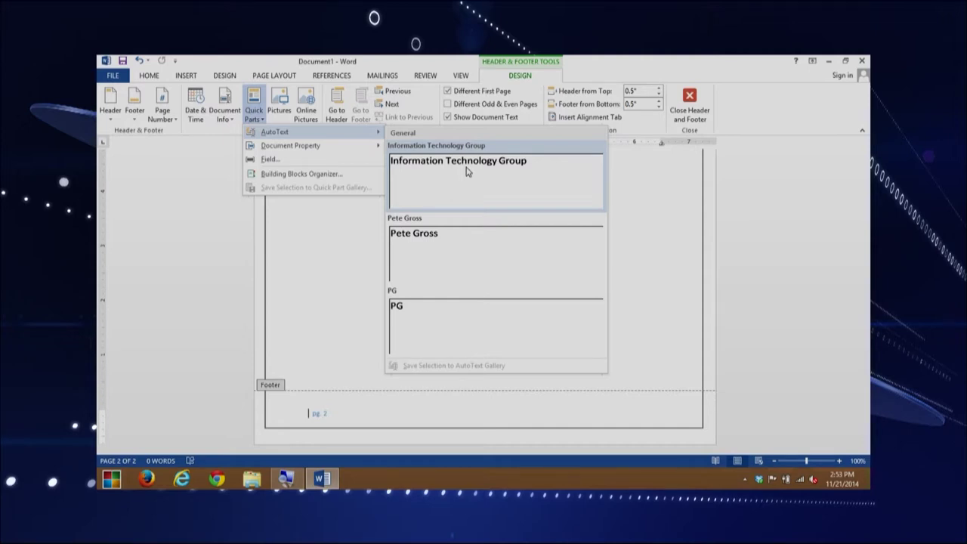
mouse_move(350, 148)
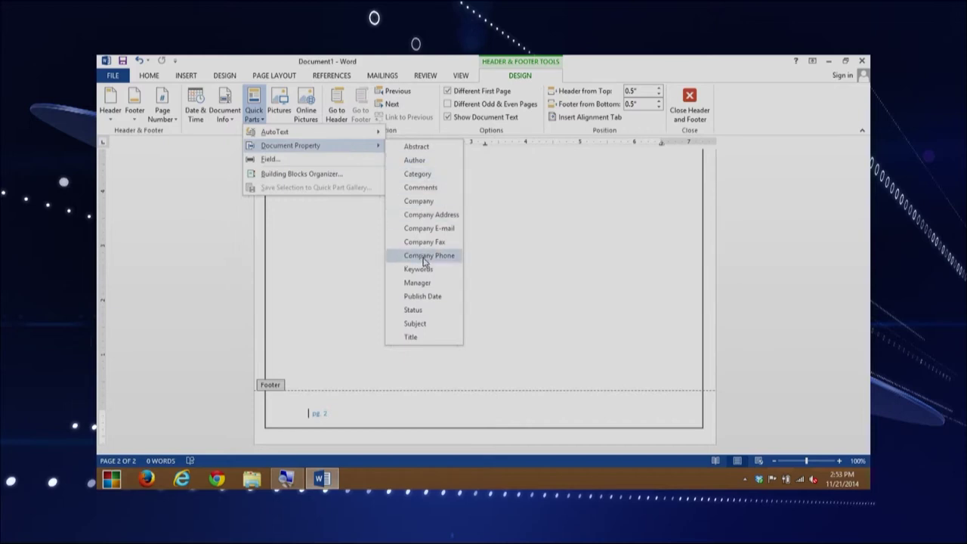
left_click(416, 337)
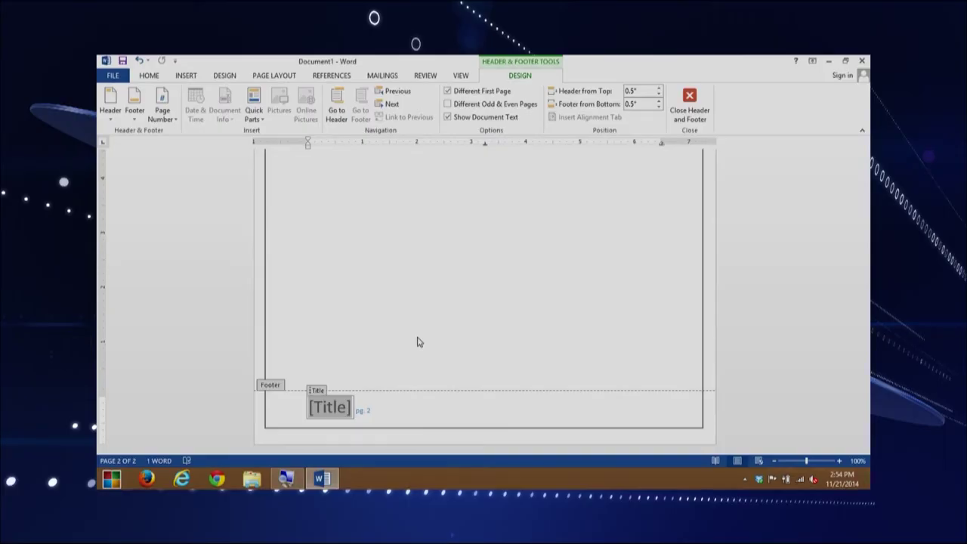
Set the document's Title property to "ICS 100" in the full file properties and return to the document
left_click(113, 76)
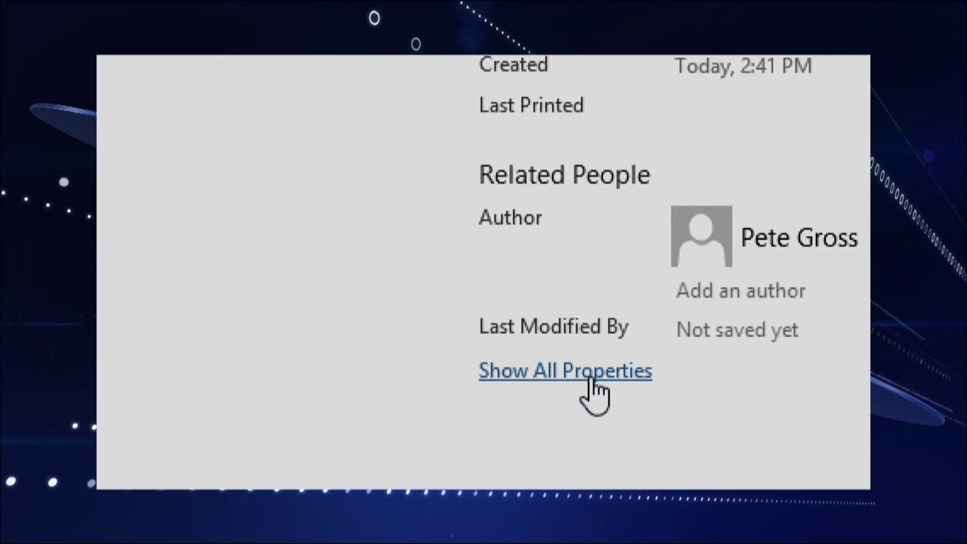
left_click(595, 391)
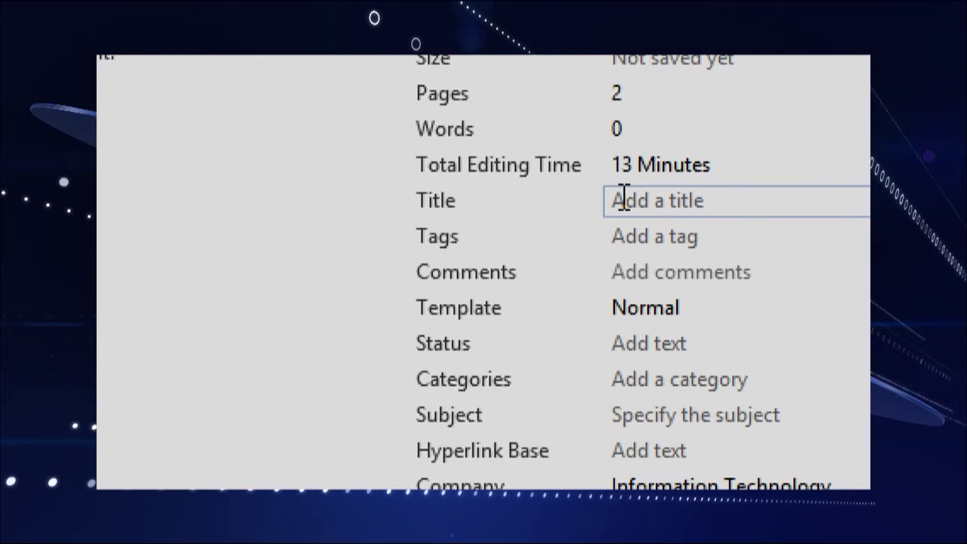
left_click(624, 198)
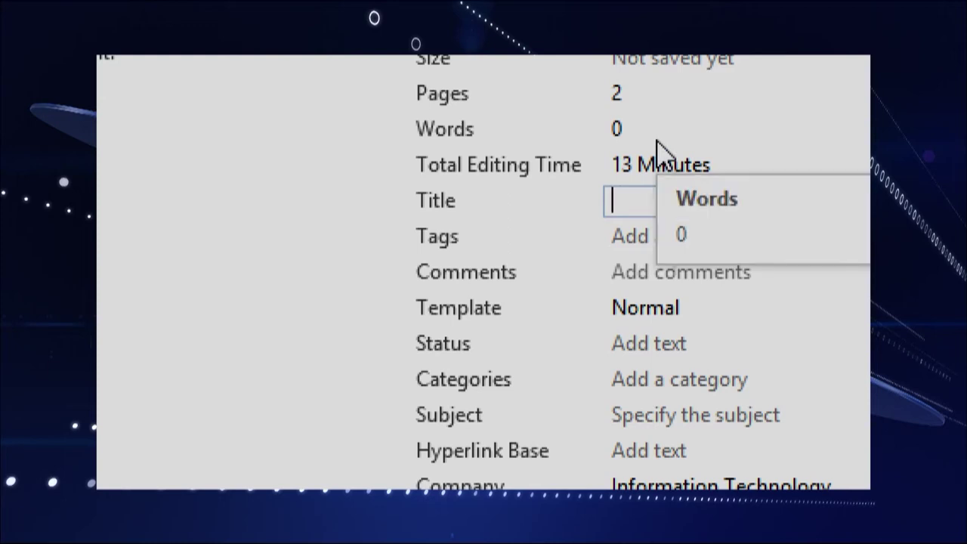
type("ICS 100")
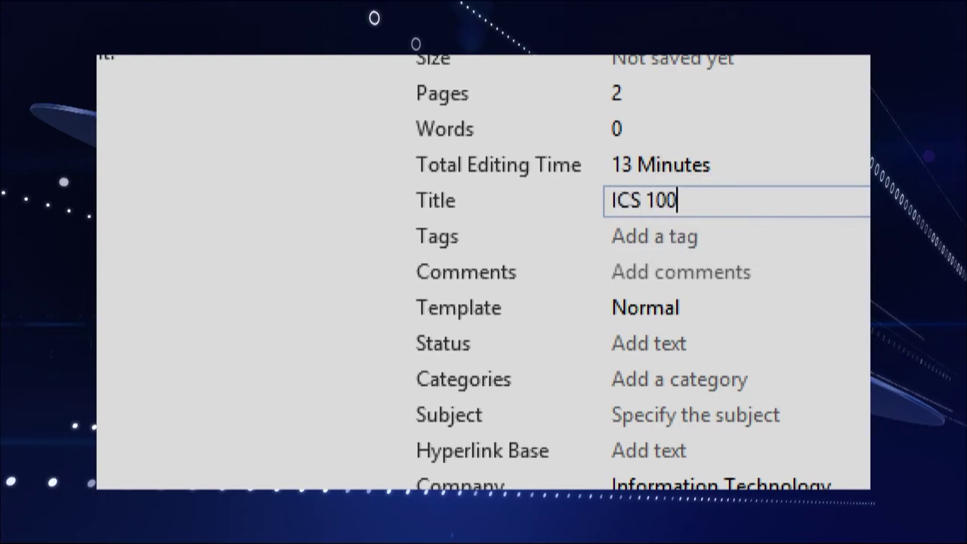
left_click(483, 217)
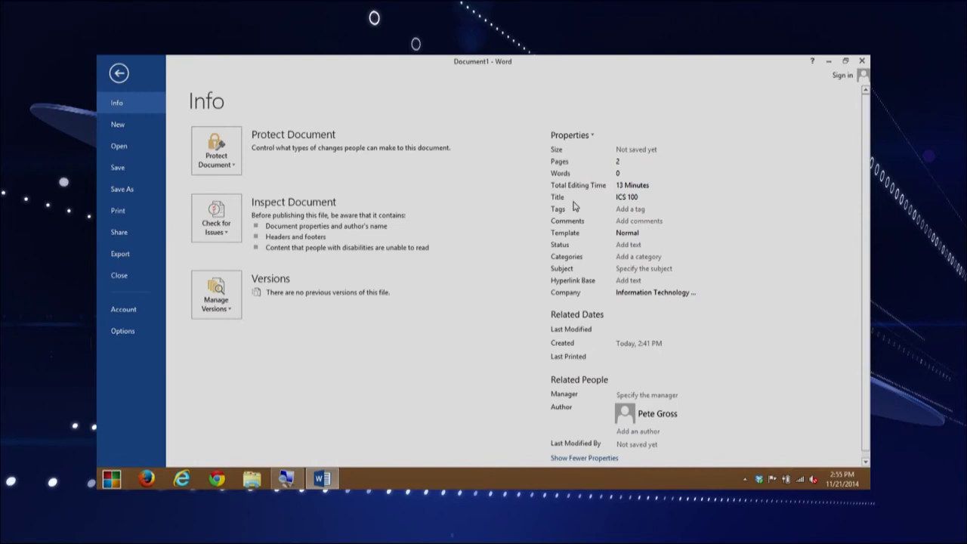
left_click(120, 73)
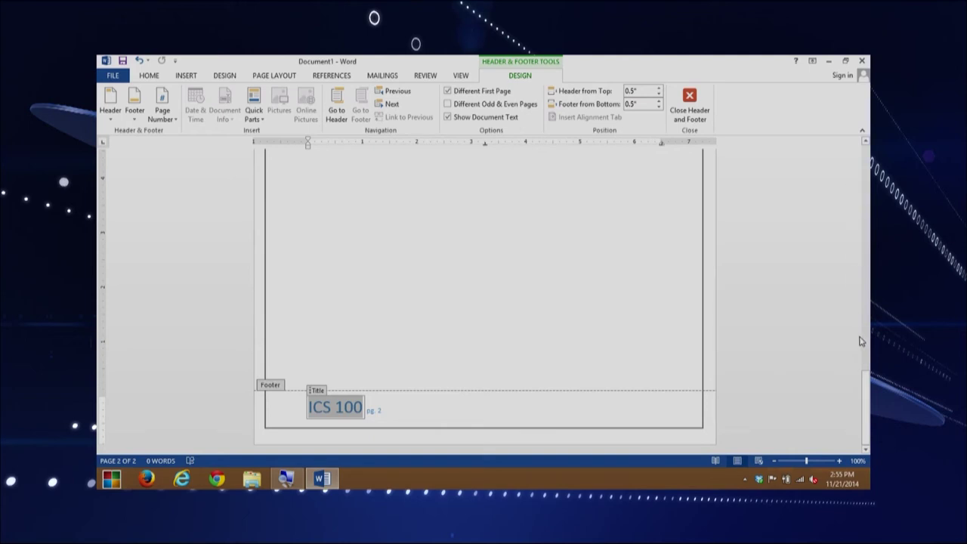
Insert a Date field from Quick Parts on the empty line of the second page's header
left_click_drag(866, 387, 866, 297)
left_click(687, 294)
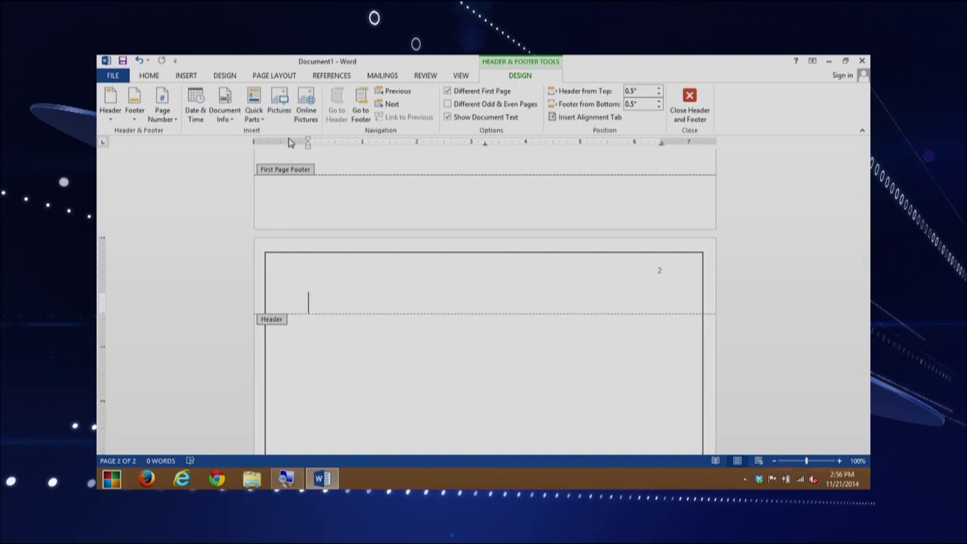
left_click(230, 120)
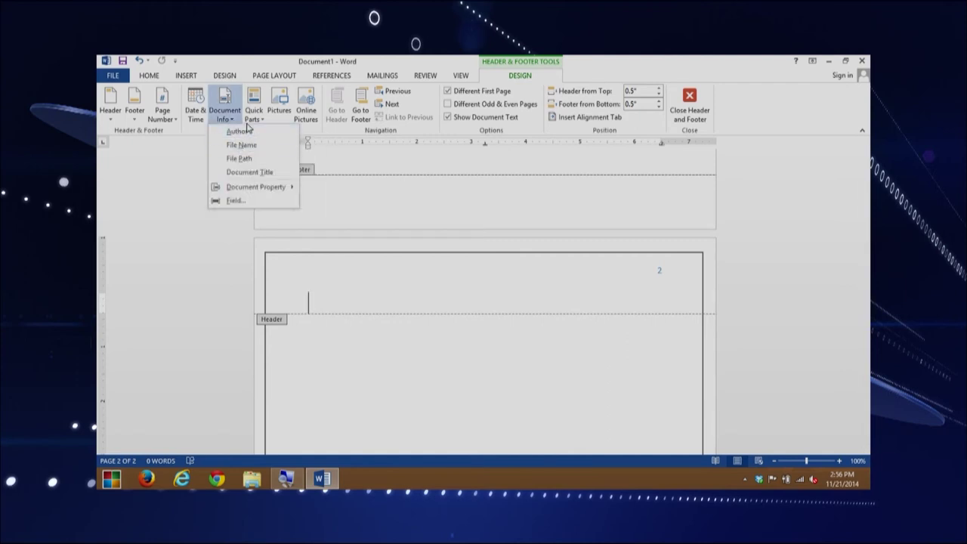
left_click(253, 119)
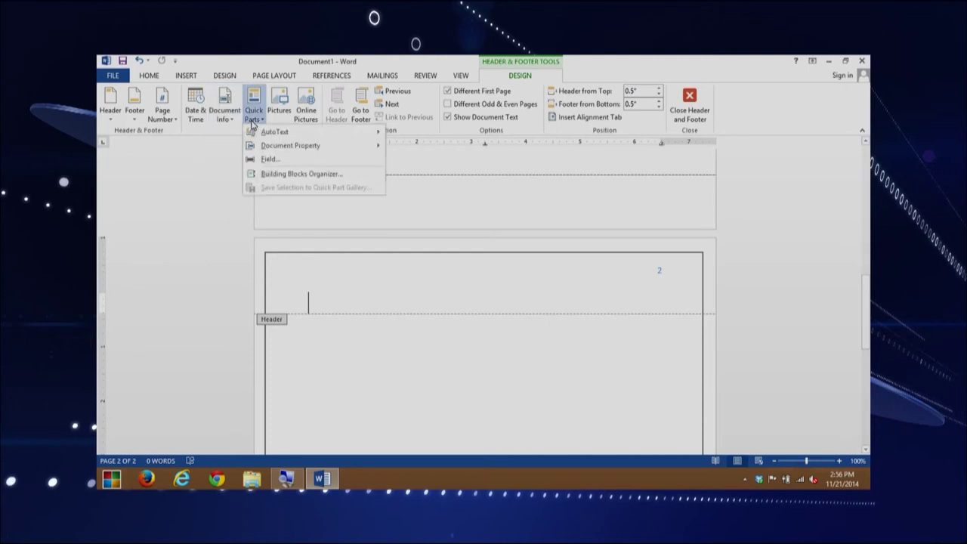
left_click(270, 160)
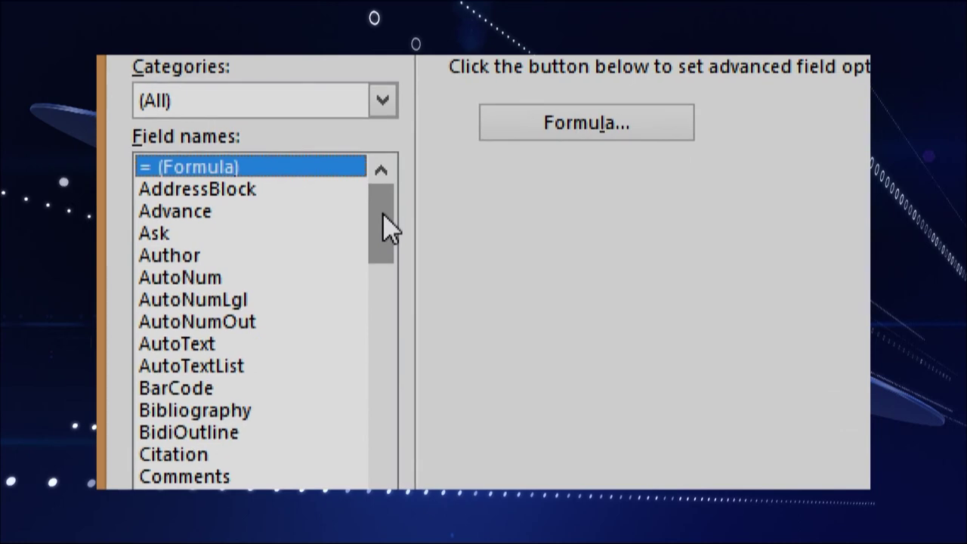
left_click_drag(383, 213, 386, 263)
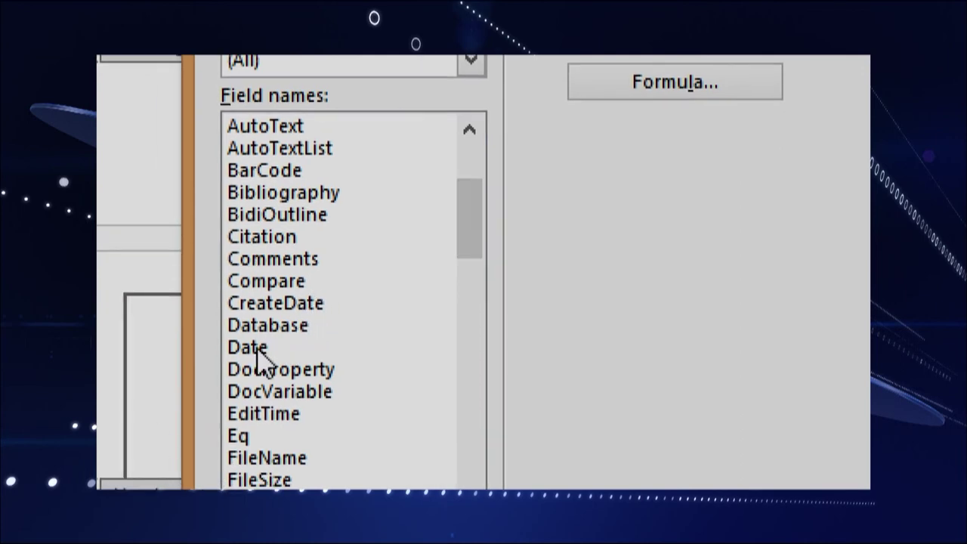
left_click(255, 349)
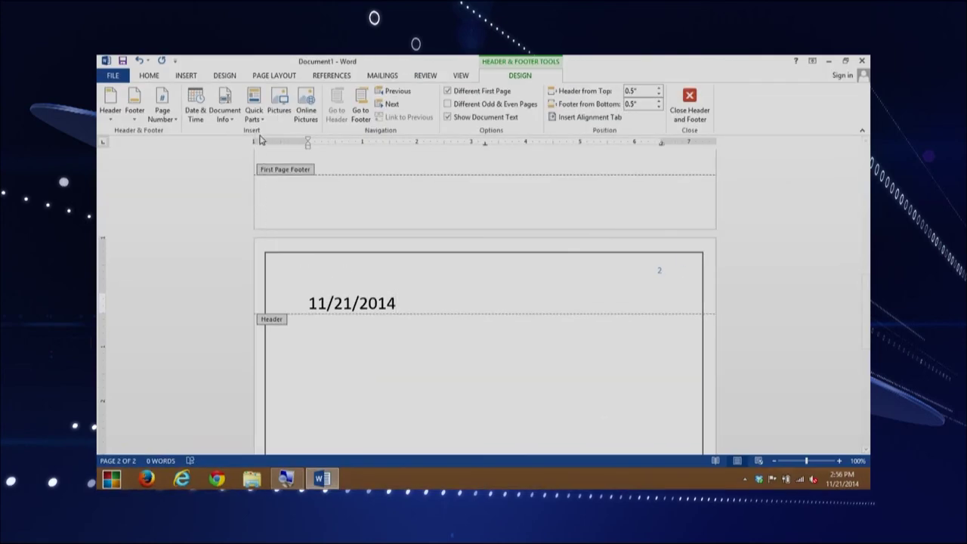
Start another Quick Parts field in the second page's header, choosing the Date field with the 11/21/14 format
left_click(254, 110)
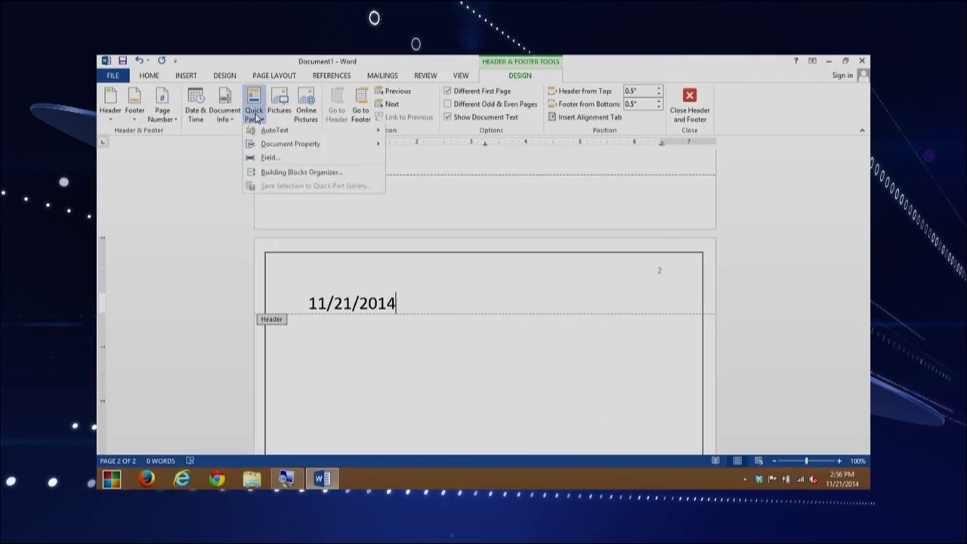
left_click(269, 159)
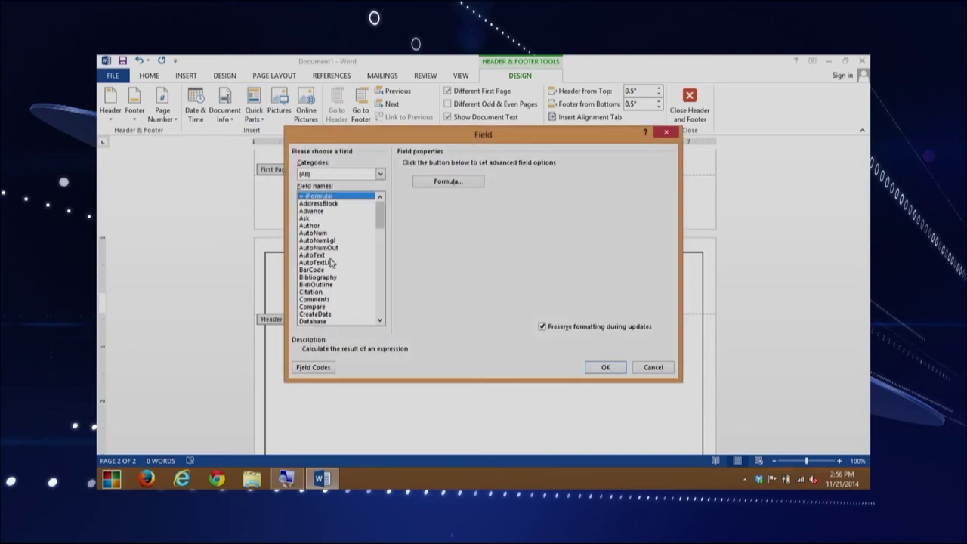
left_click(380, 320)
double_click(380, 321)
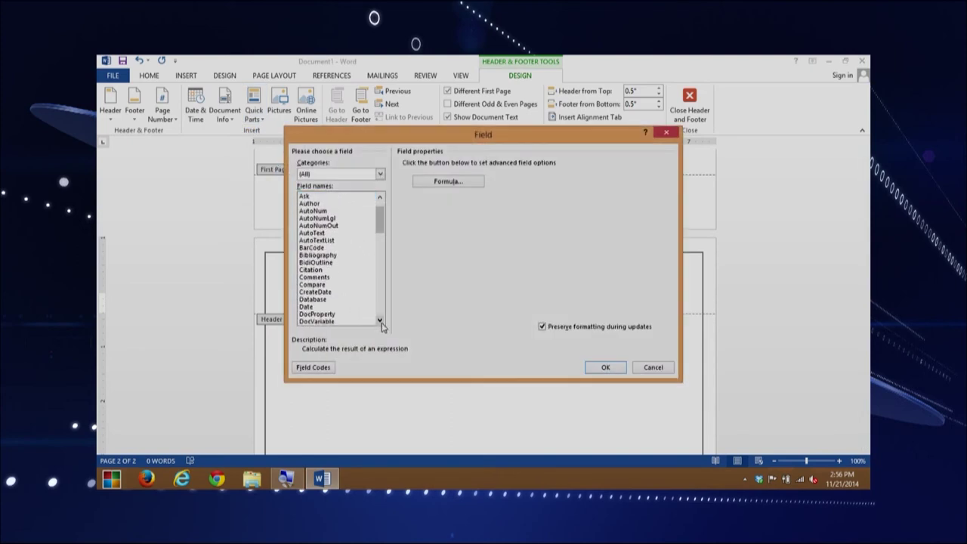
left_click(317, 306)
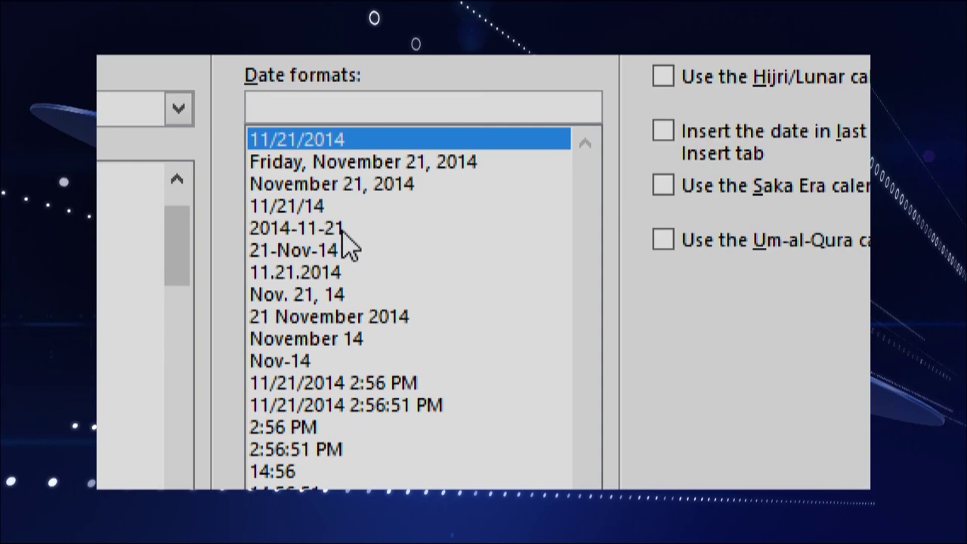
left_click(297, 209)
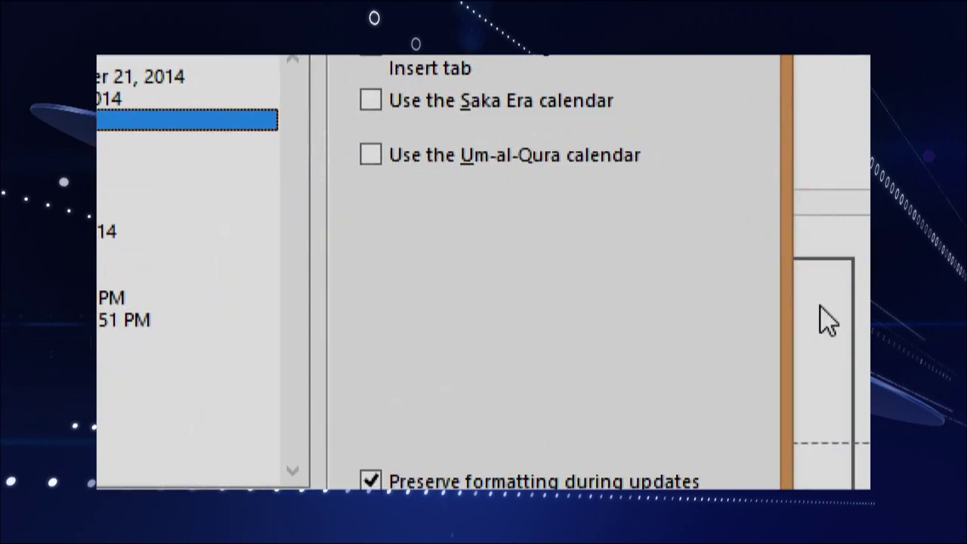